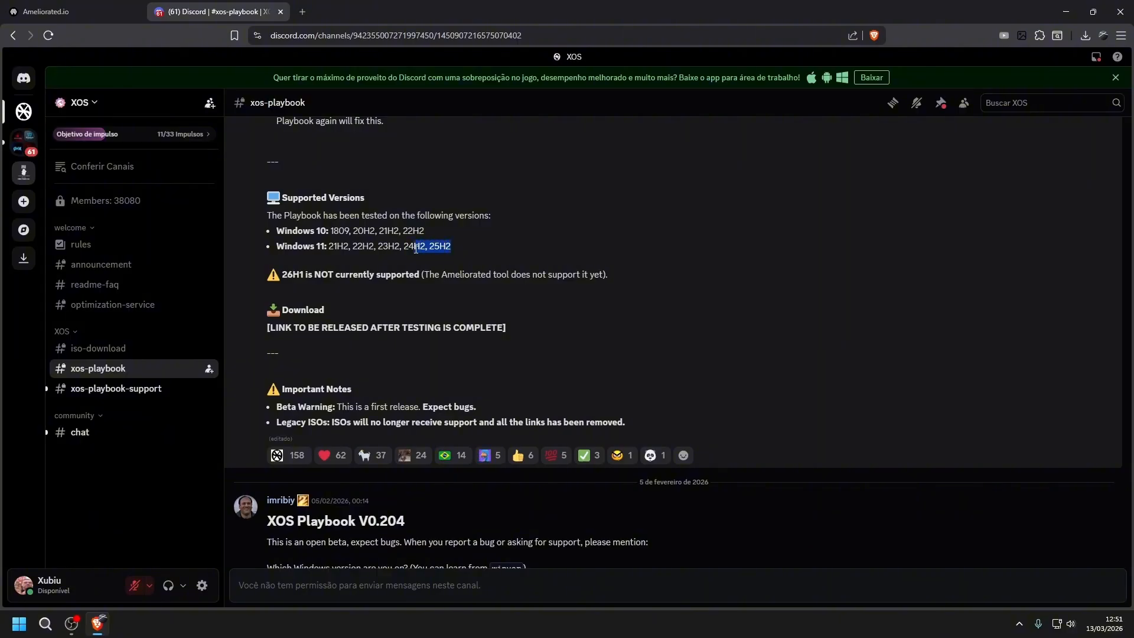
Review the playbook's supported Windows versions and the V0.204 release notes in the xos-playbook channel
click(350, 228)
triple_click(357, 230)
double_click(362, 245)
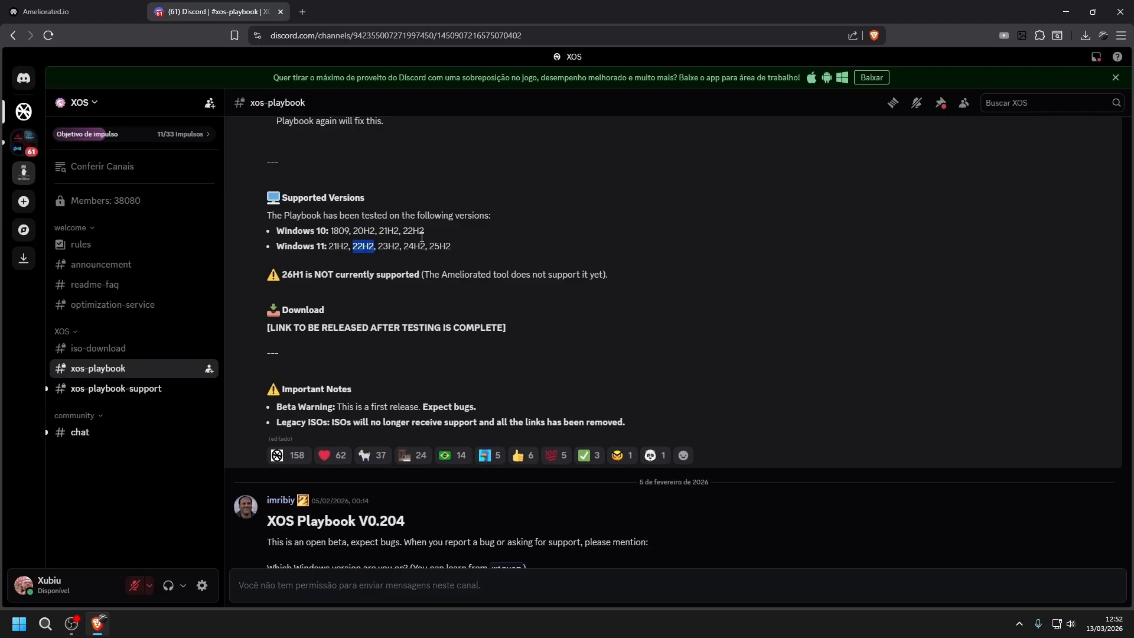
scroll(527, 341, down, 3)
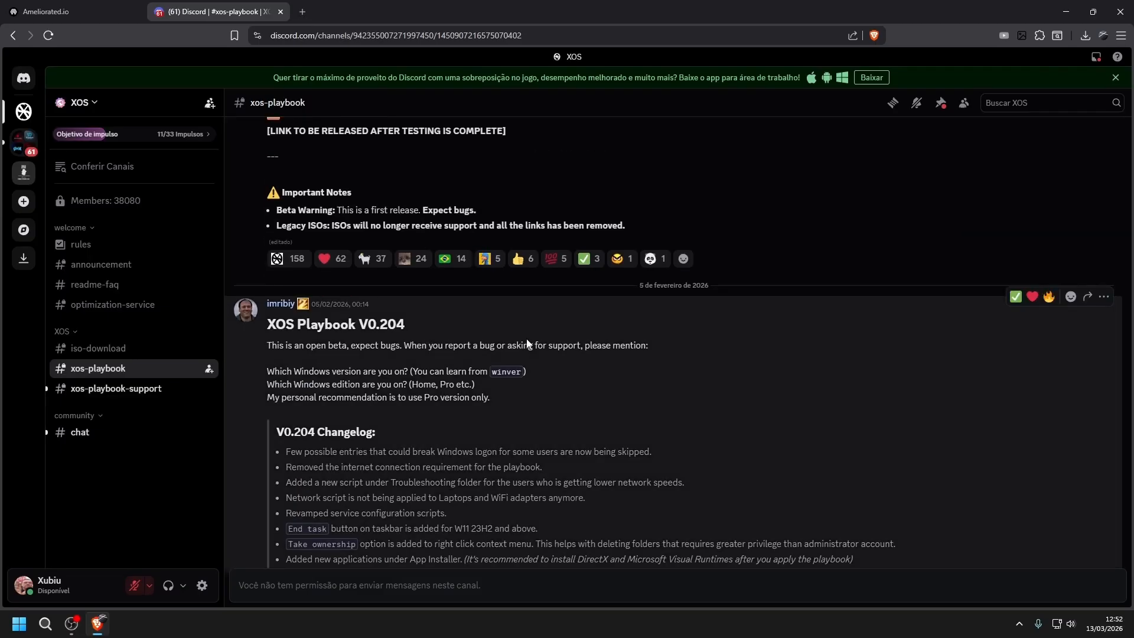
scroll(513, 331, down, 3)
scroll(494, 313, up, 3)
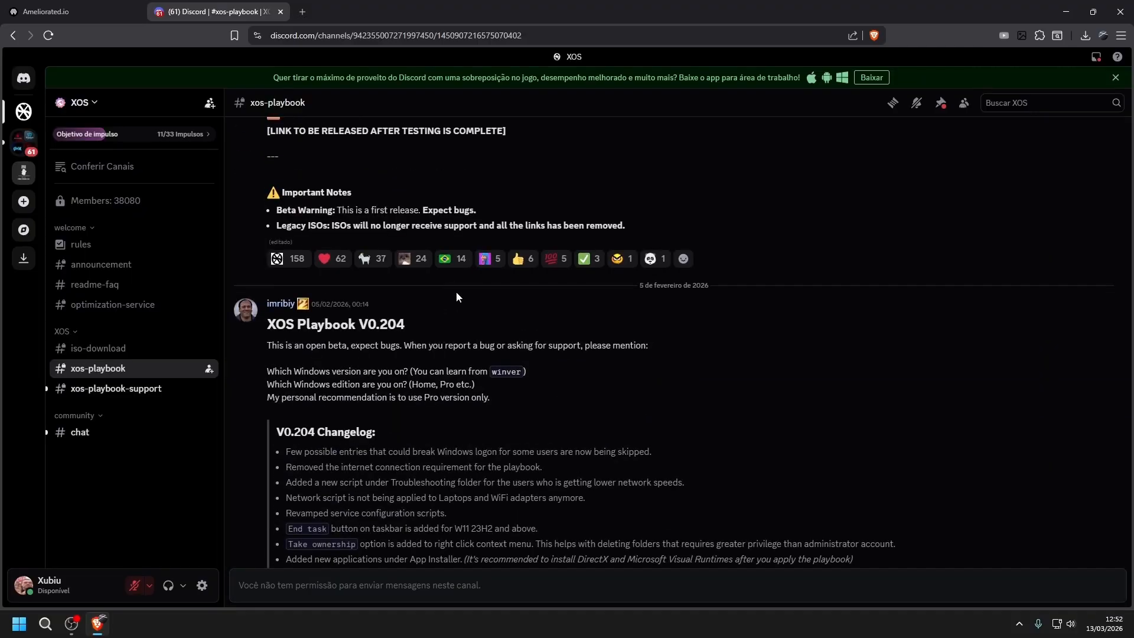
drag(497, 368, 525, 372)
click(683, 380)
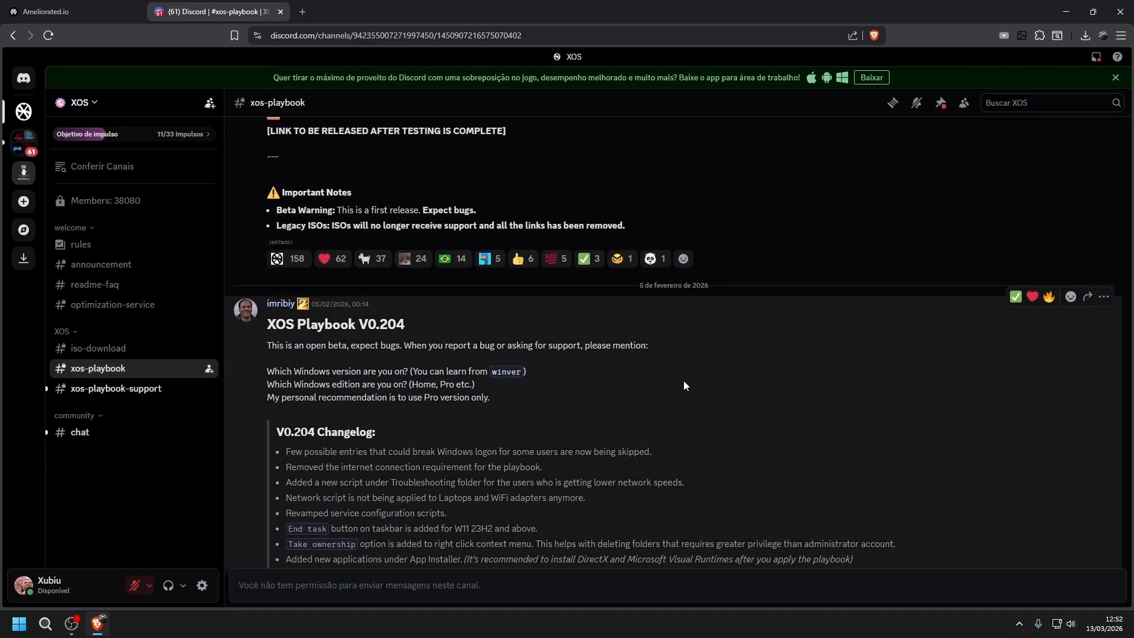
scroll(683, 382, down, 6)
scroll(673, 376, down, 6)
scroll(615, 373, up, 5)
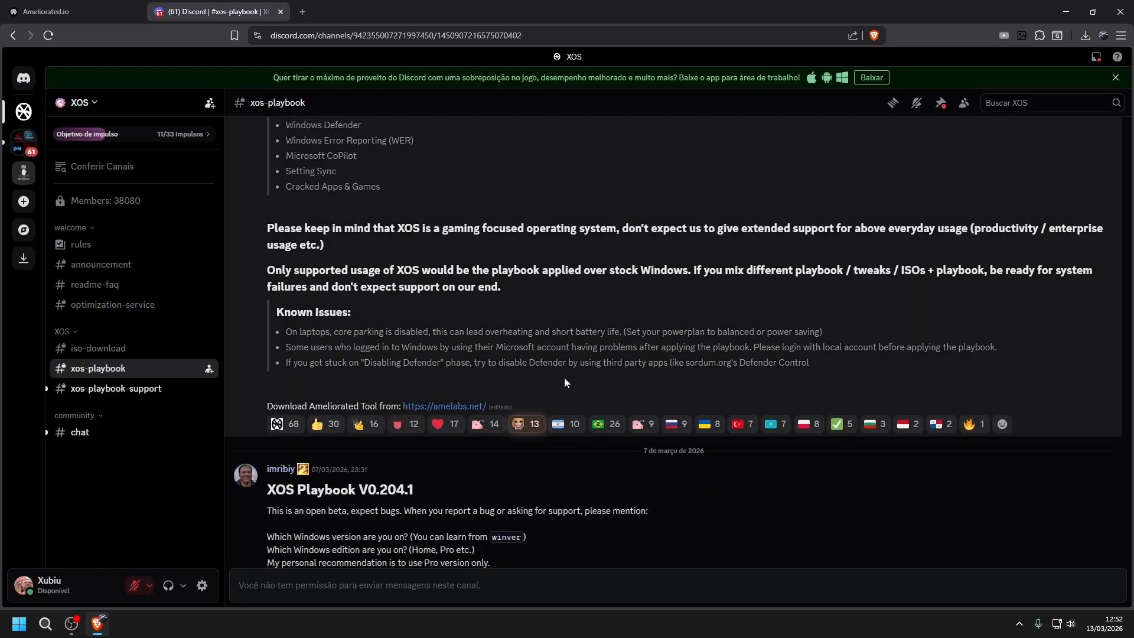
Open the amelabs.net link from the playbook post and download AME Beta.zip into the Downloads folder
click(449, 407)
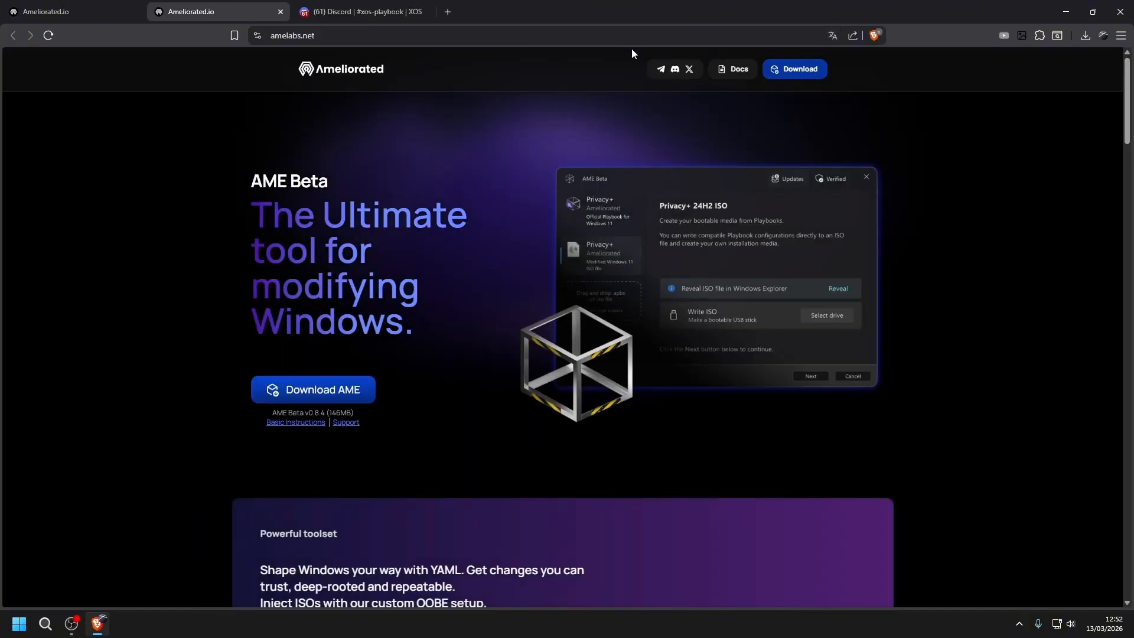
click(363, 12)
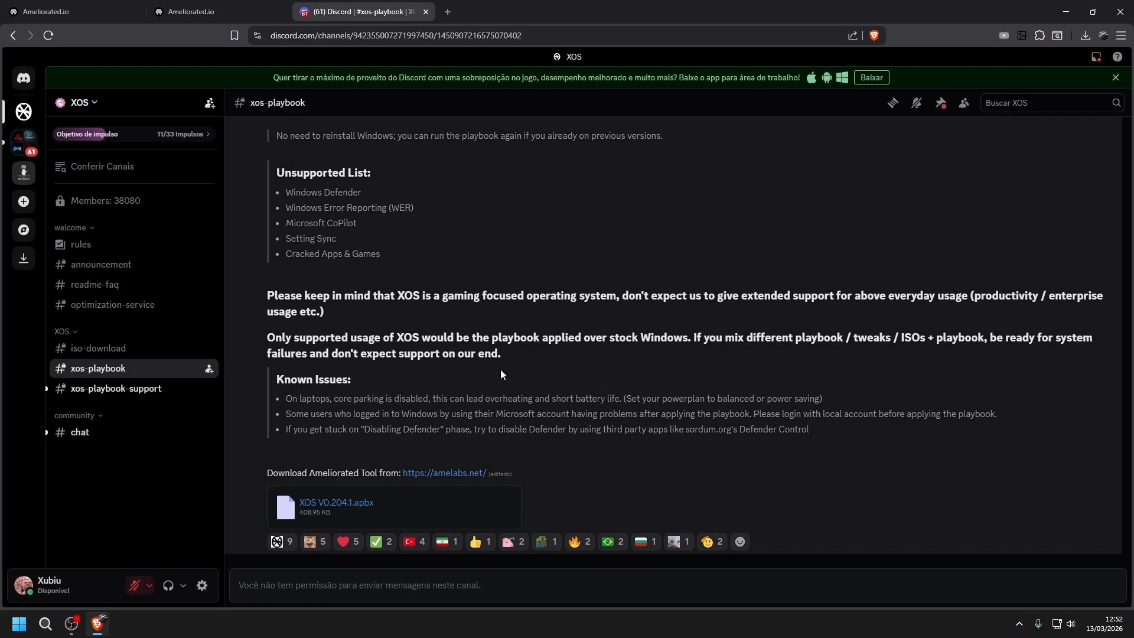
scroll(450, 356, up, 5)
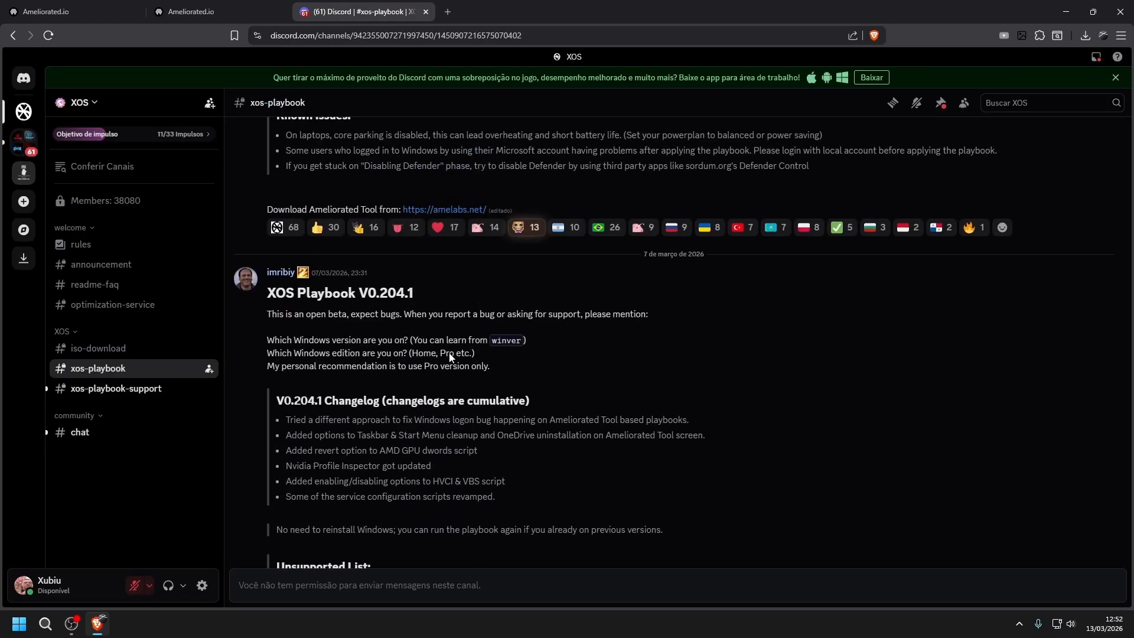
scroll(448, 273, down, 5)
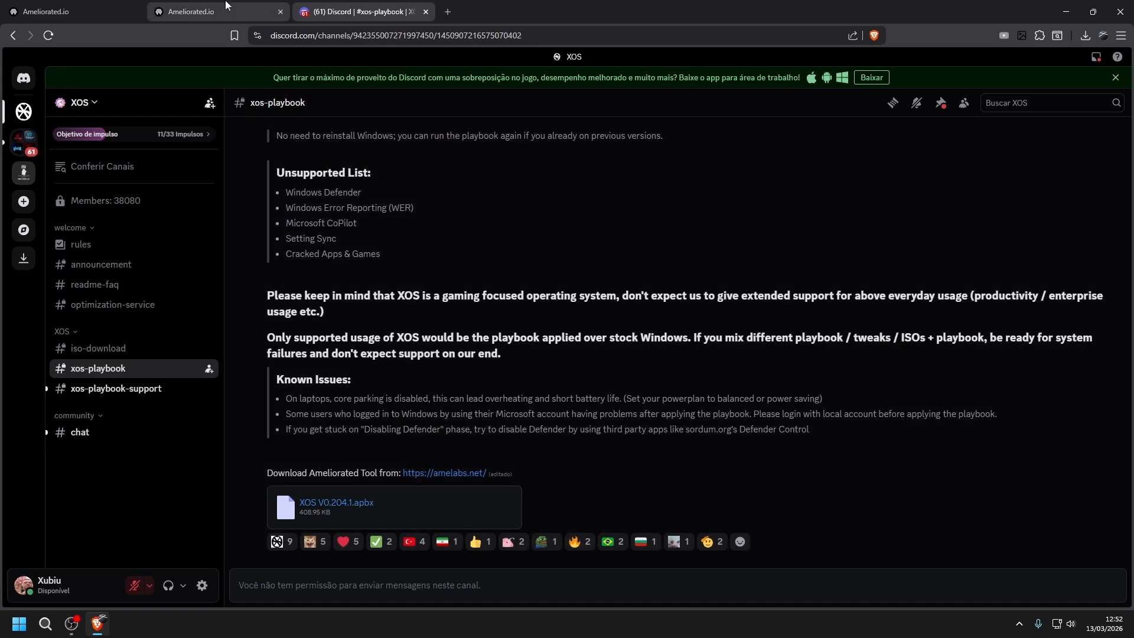
click(259, 15)
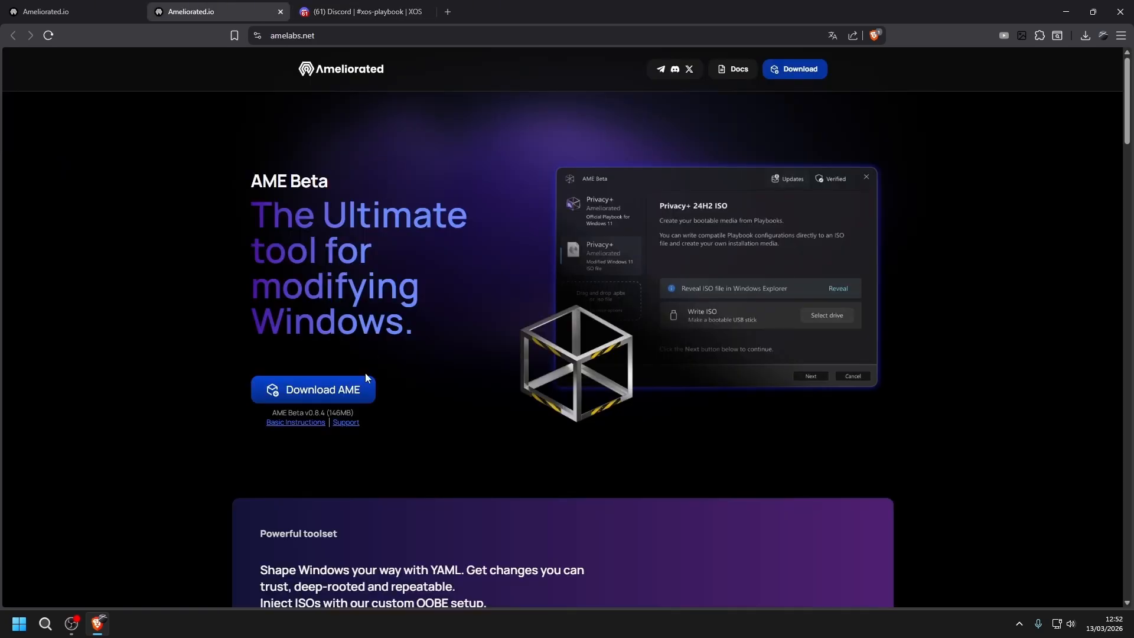
click(359, 391)
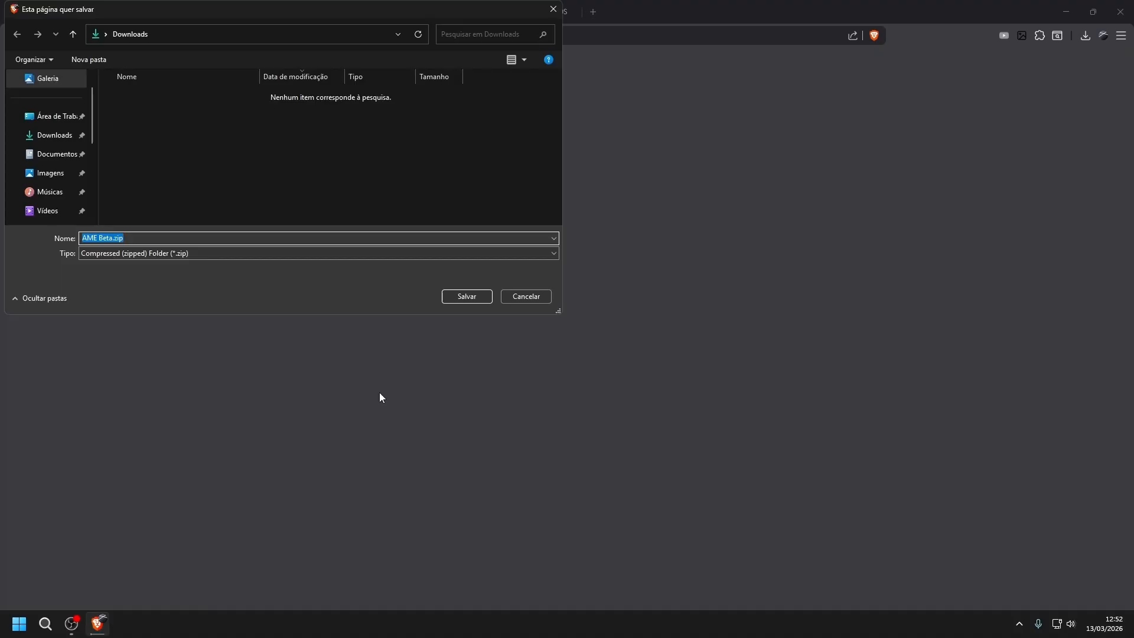
click(56, 135)
click(467, 296)
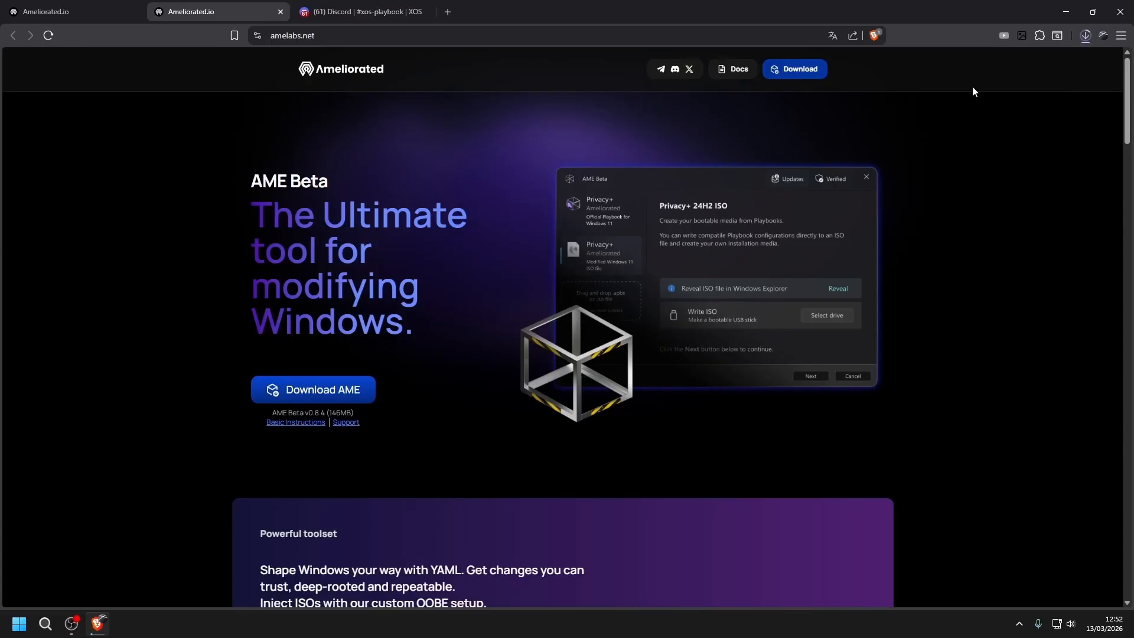
Check the AME Beta.zip download and show the finished file in its folder
click(1087, 36)
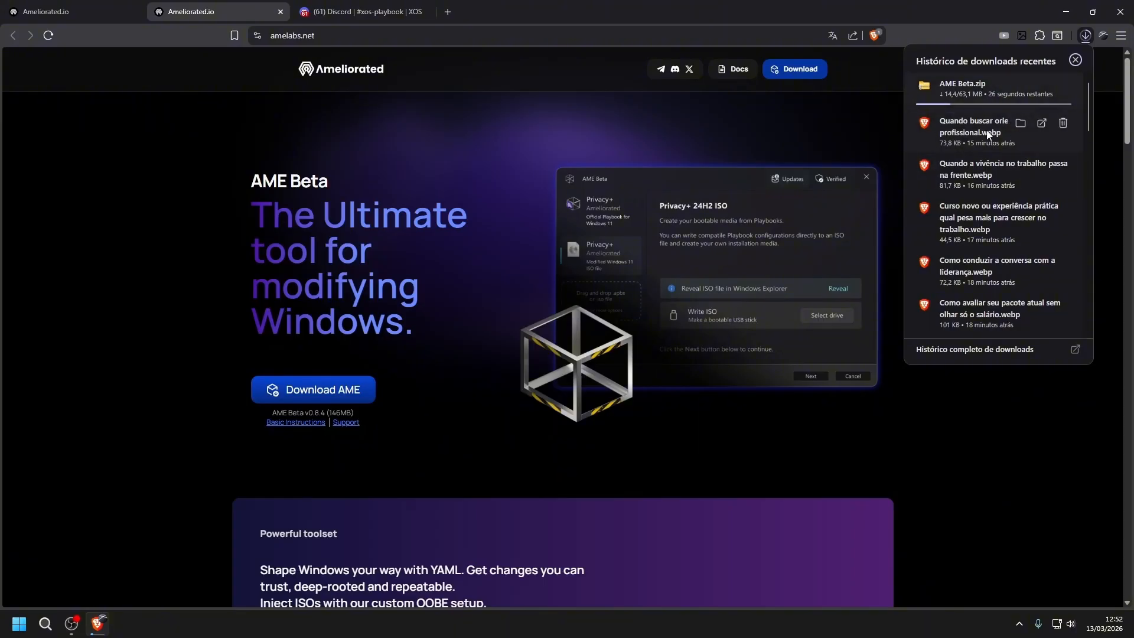
click(1086, 37)
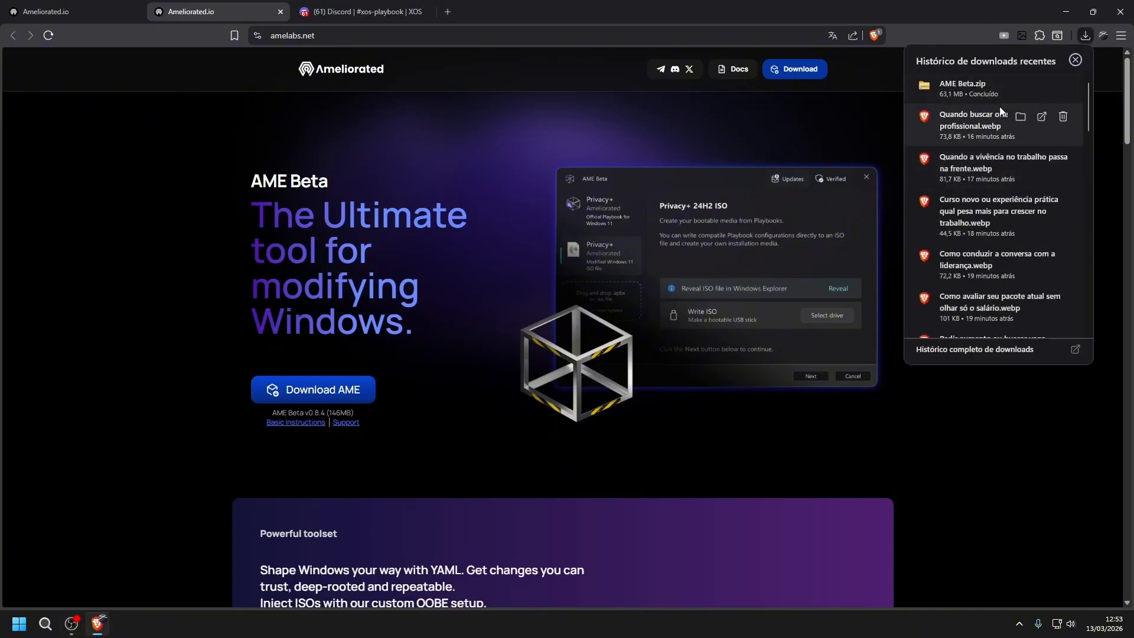
click(1019, 84)
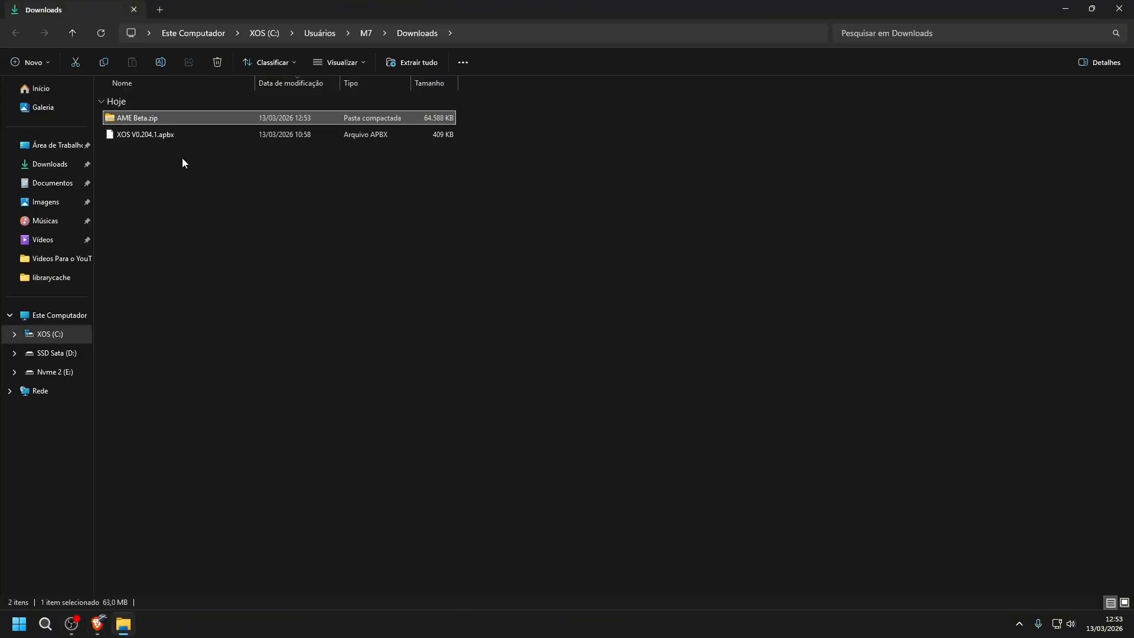
drag(181, 159, 268, 116)
drag(442, 259, 397, 192)
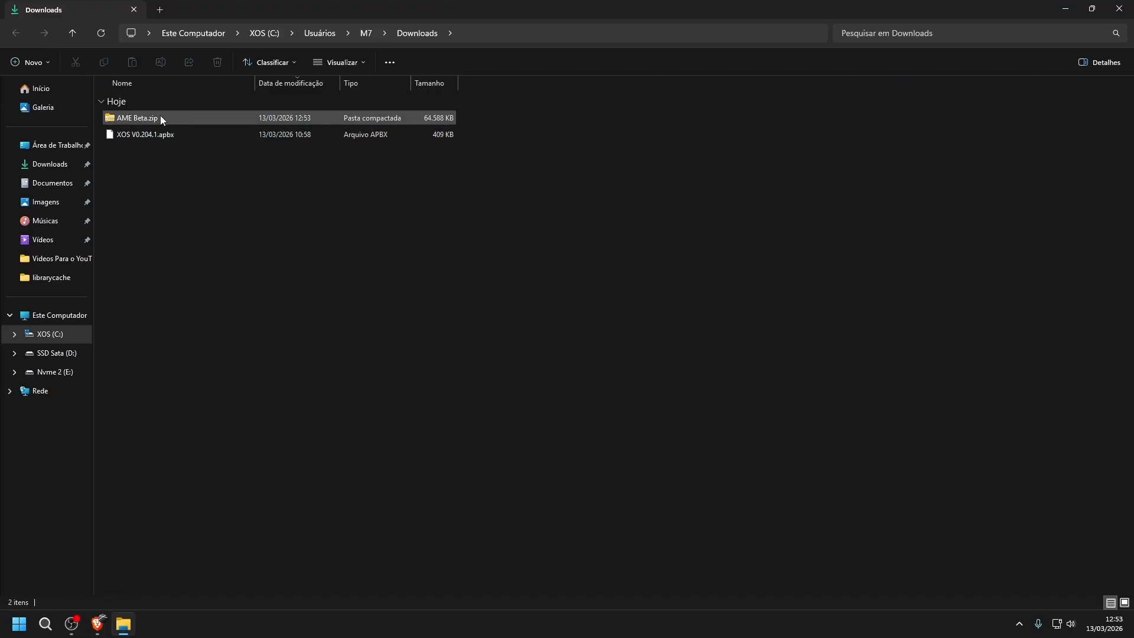
Extract AME Beta.zip with 7-Zip into its own AME Beta folder and open that folder
right_click(155, 121)
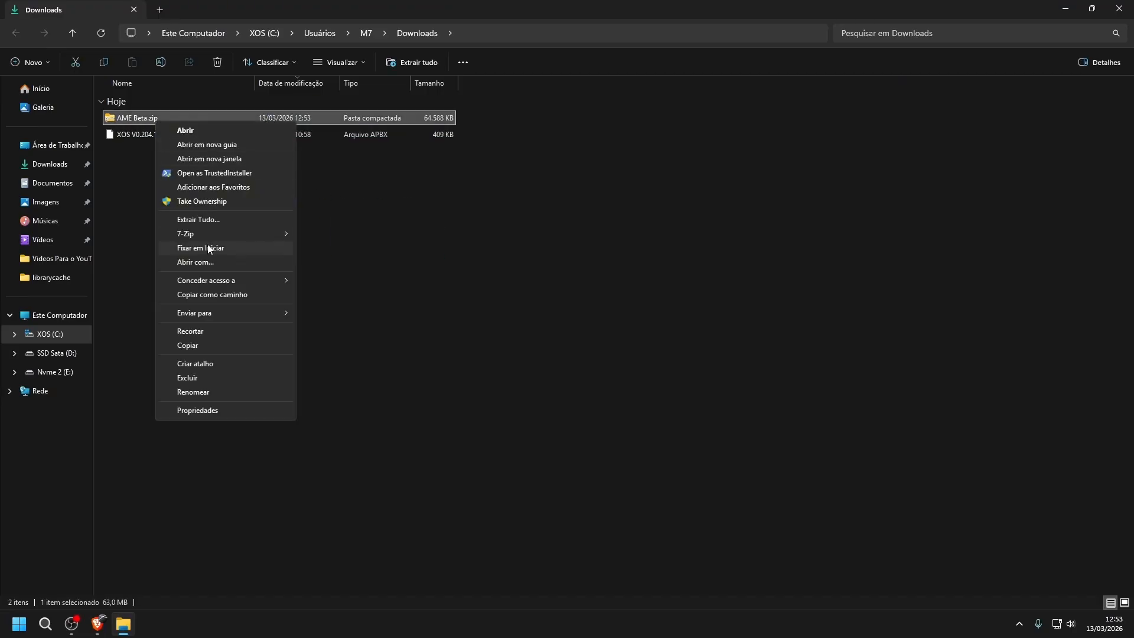
mouse_move(220, 240)
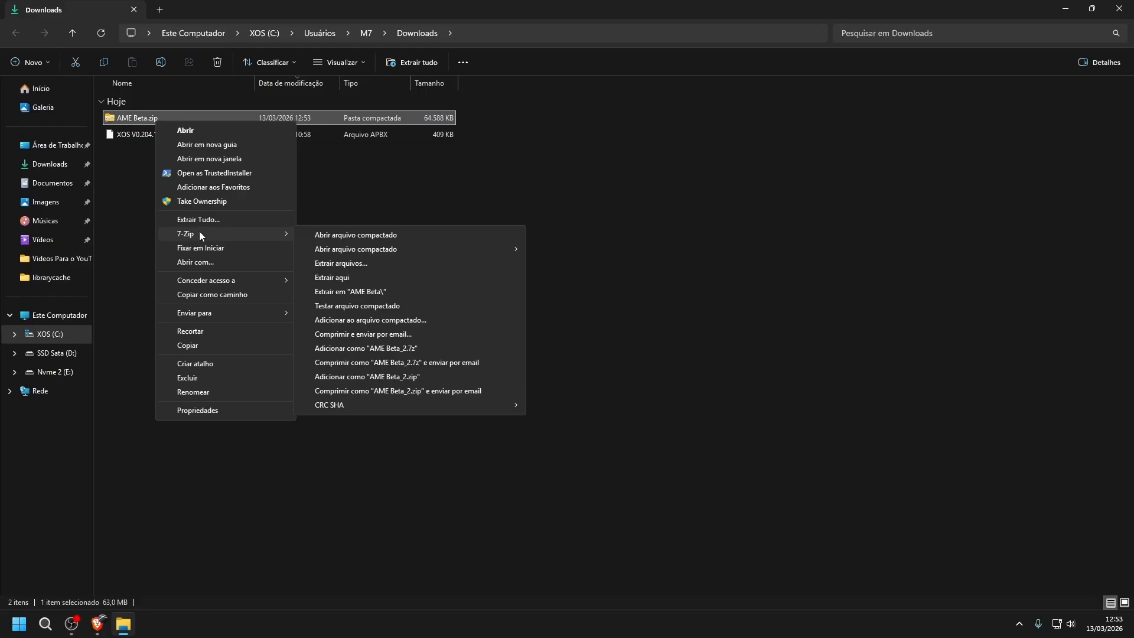
click(362, 291)
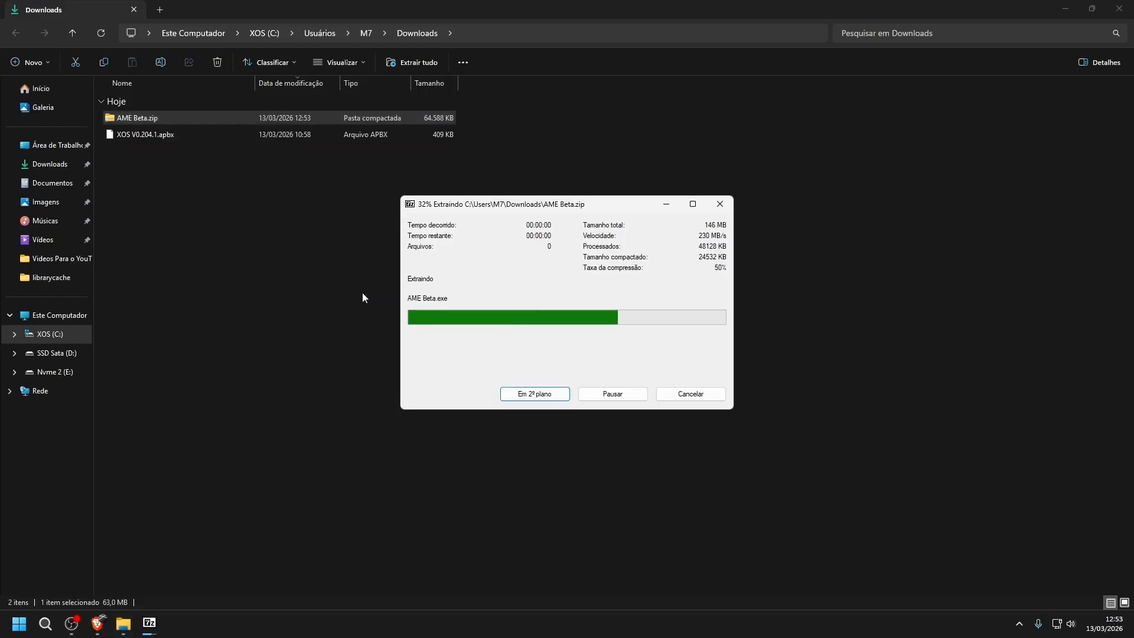
double_click(175, 153)
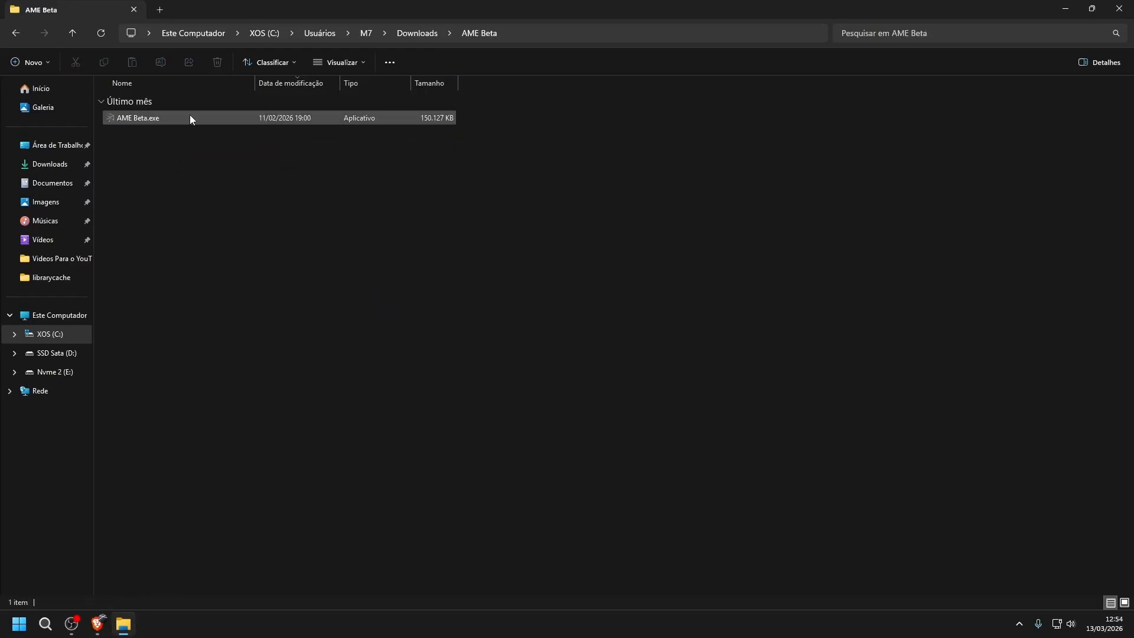
Run AME Beta.exe as administrator and bring its window to the front
click(172, 121)
right_click(192, 124)
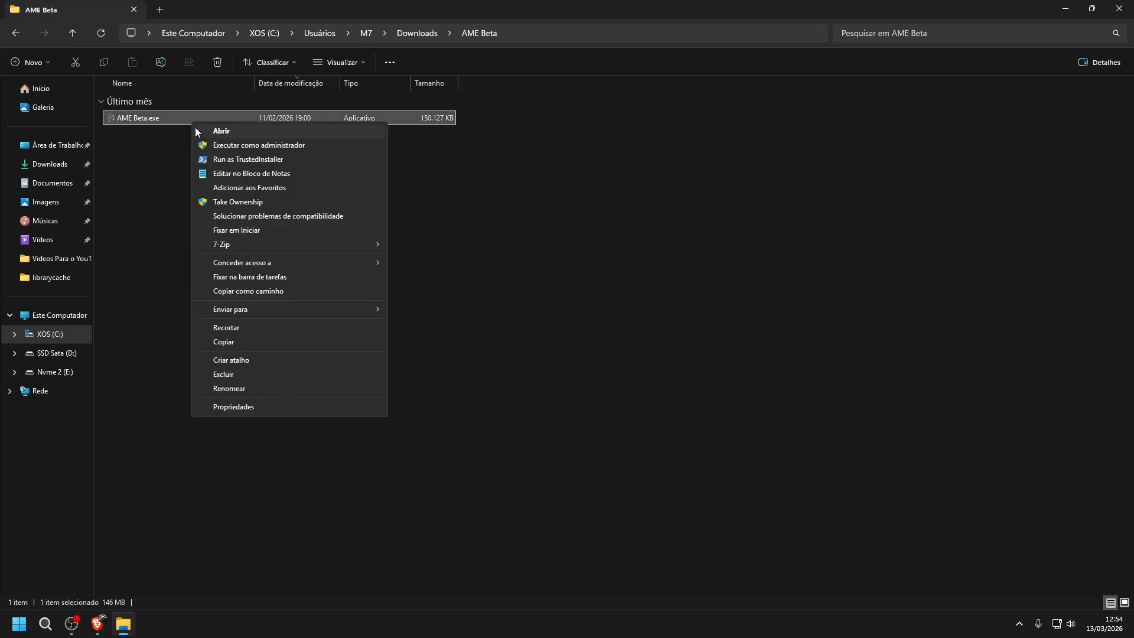
click(246, 148)
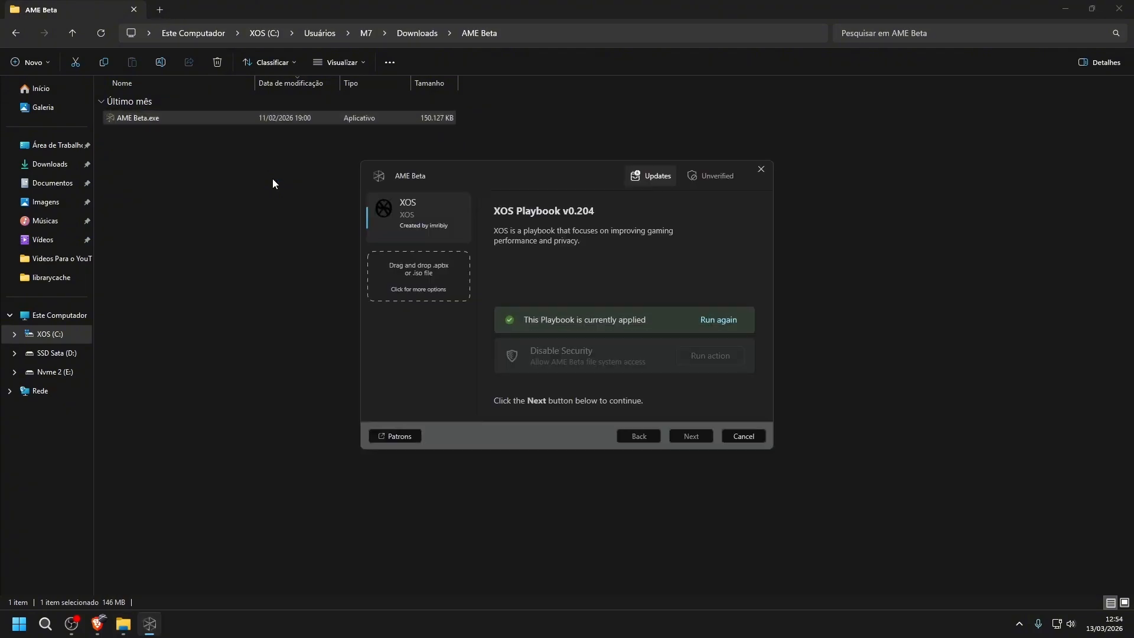
click(271, 178)
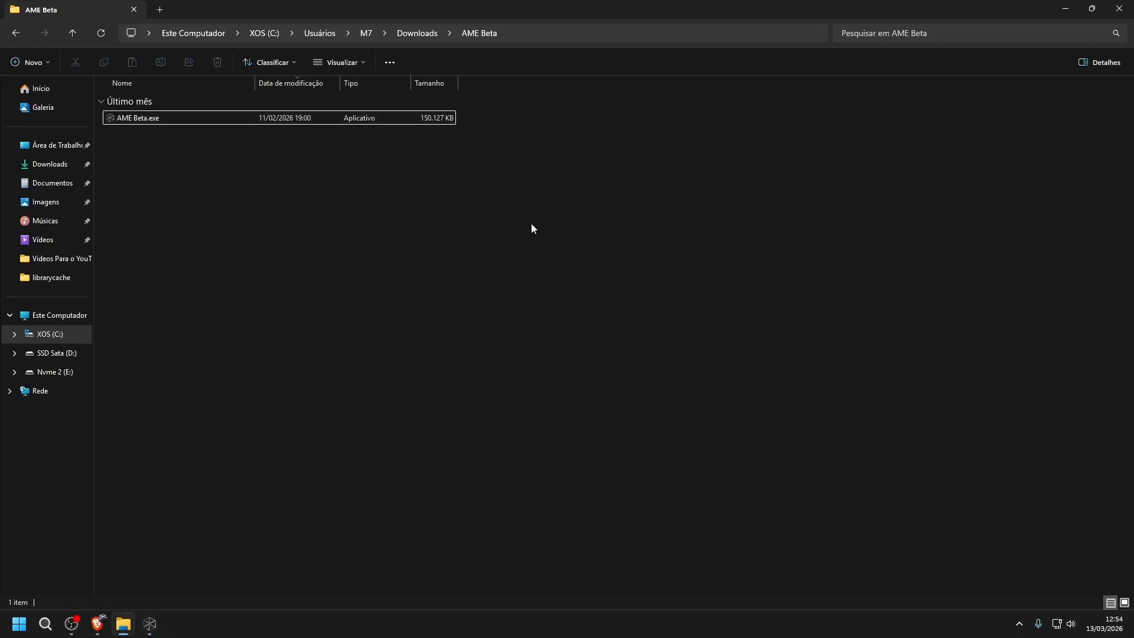
click(150, 624)
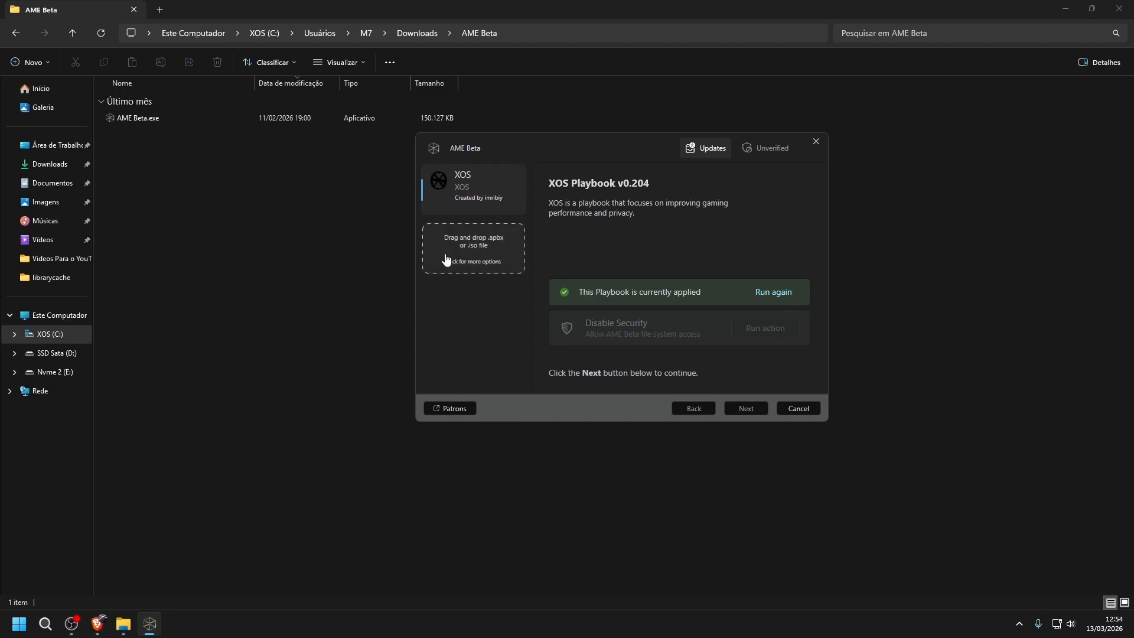
Try to load the existing playbook file XOS V0.204.1.apbx from Downloads, declining to overwrite the stored playbook
click(489, 247)
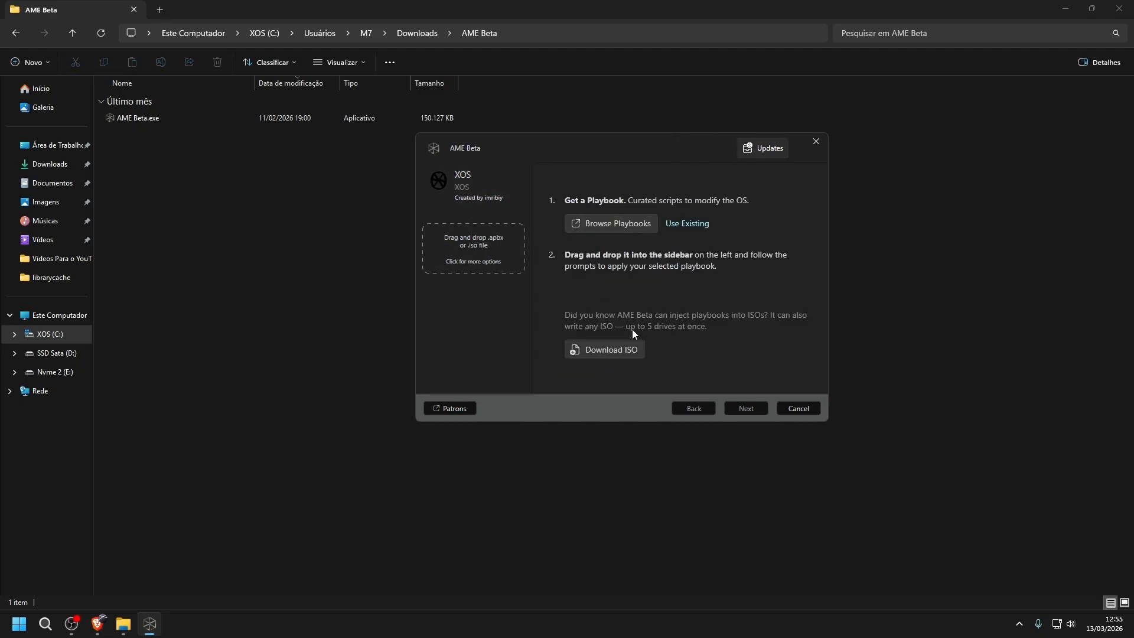
click(698, 229)
click(513, 404)
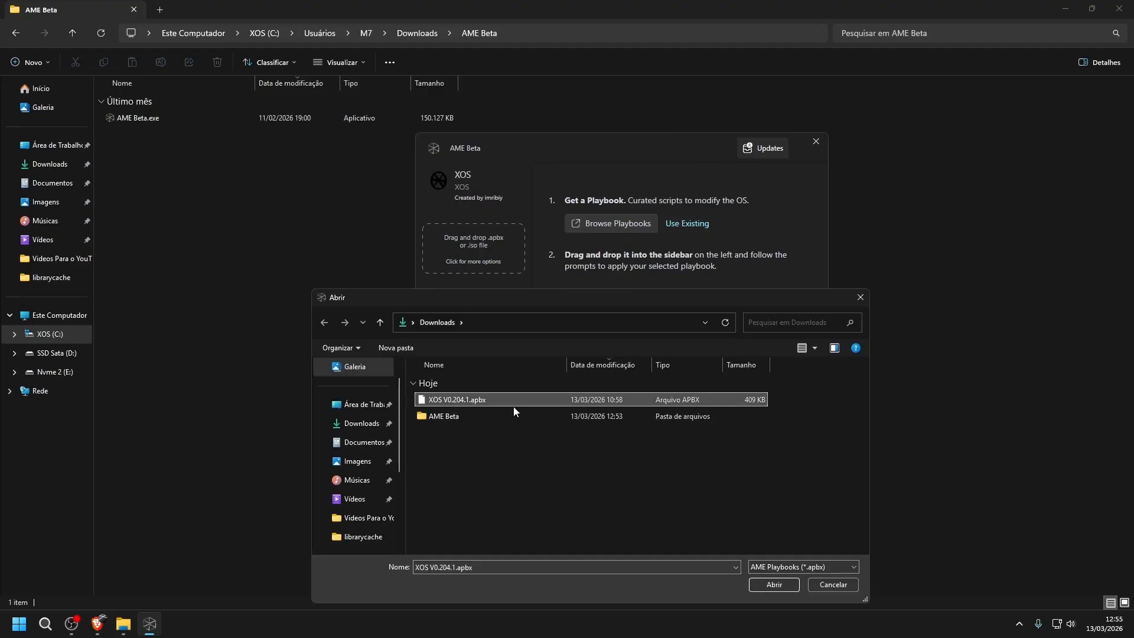
click(774, 584)
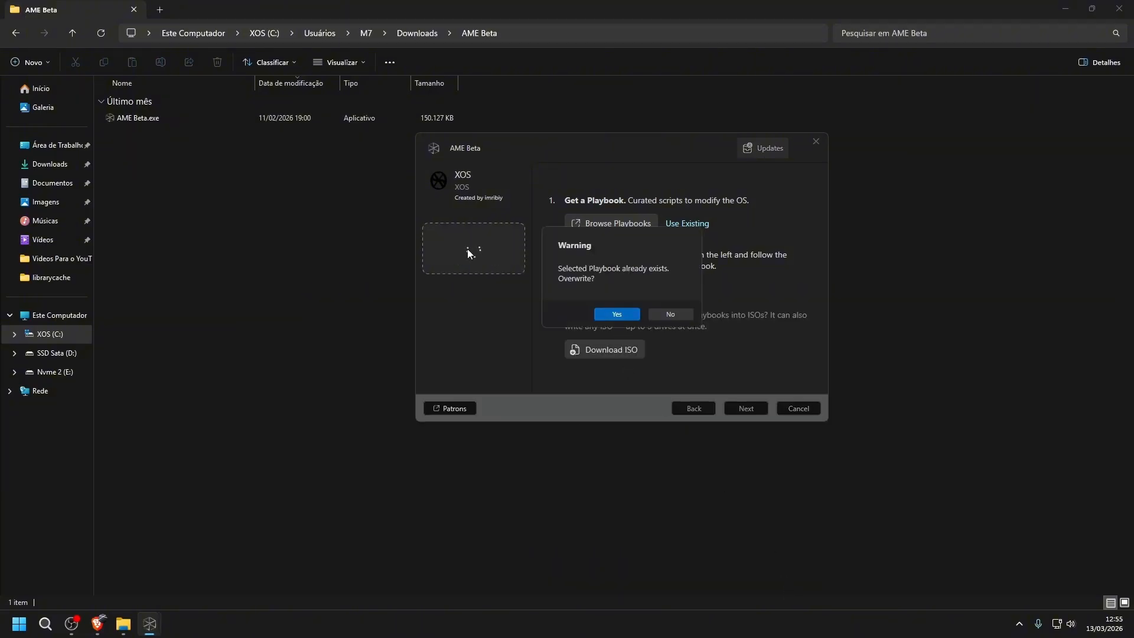
click(683, 313)
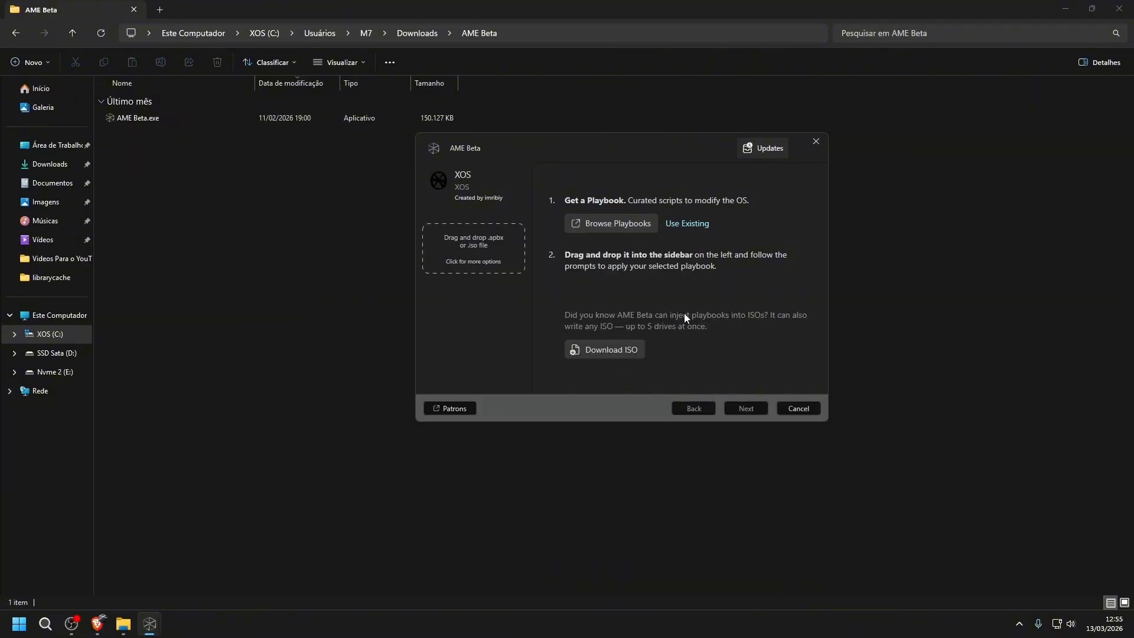
Select the XOS playbook, choose to run it again and proceed to the requirements check
click(484, 195)
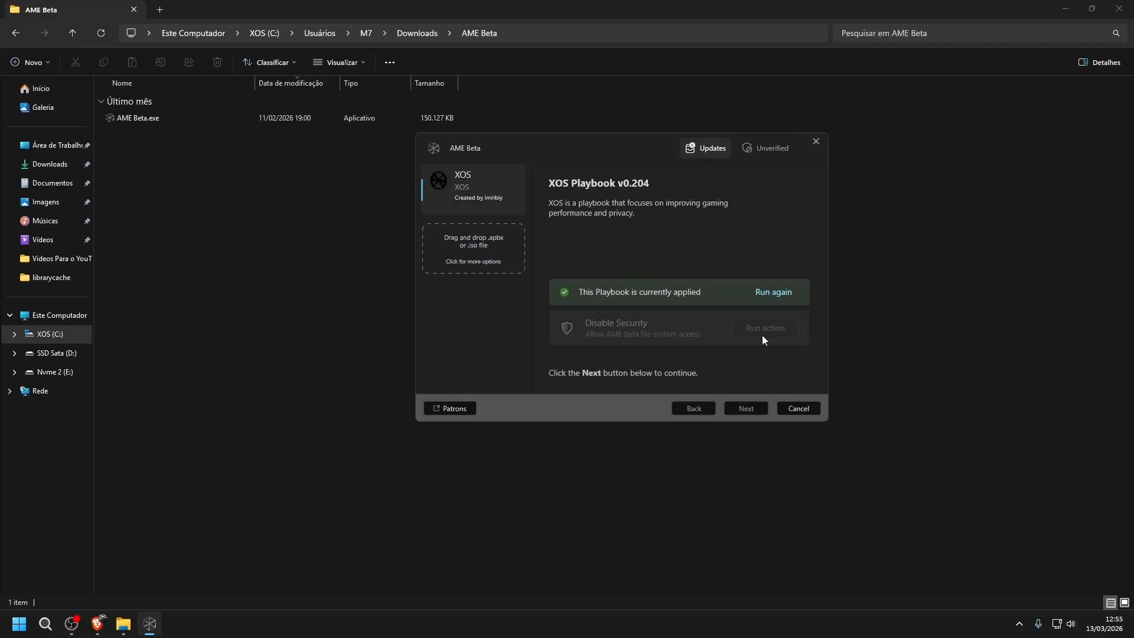
click(772, 296)
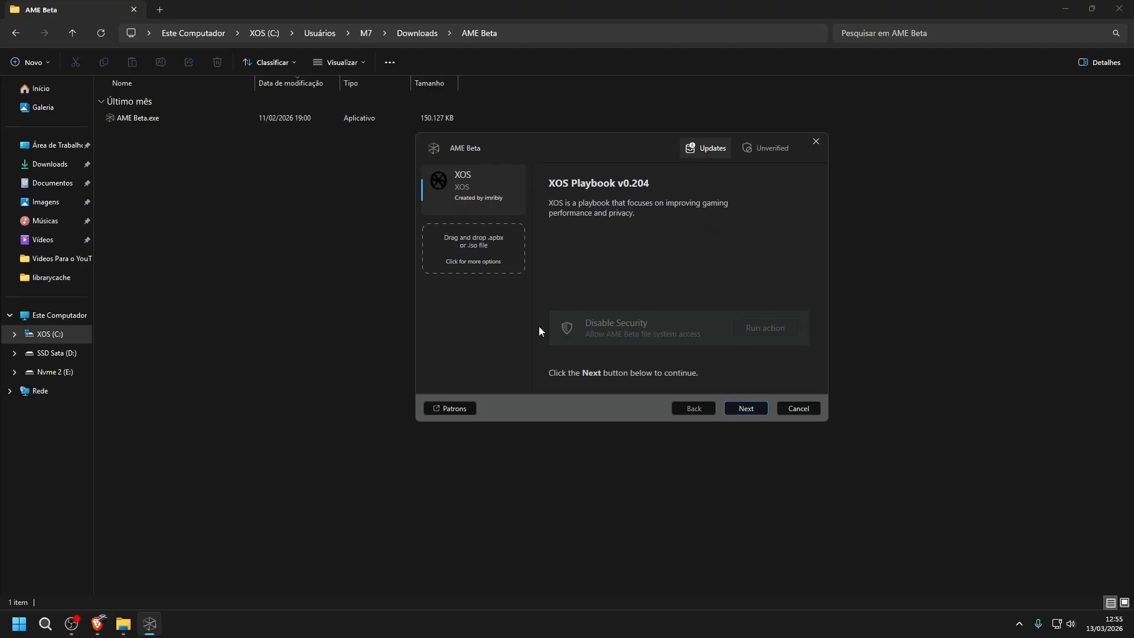
click(748, 408)
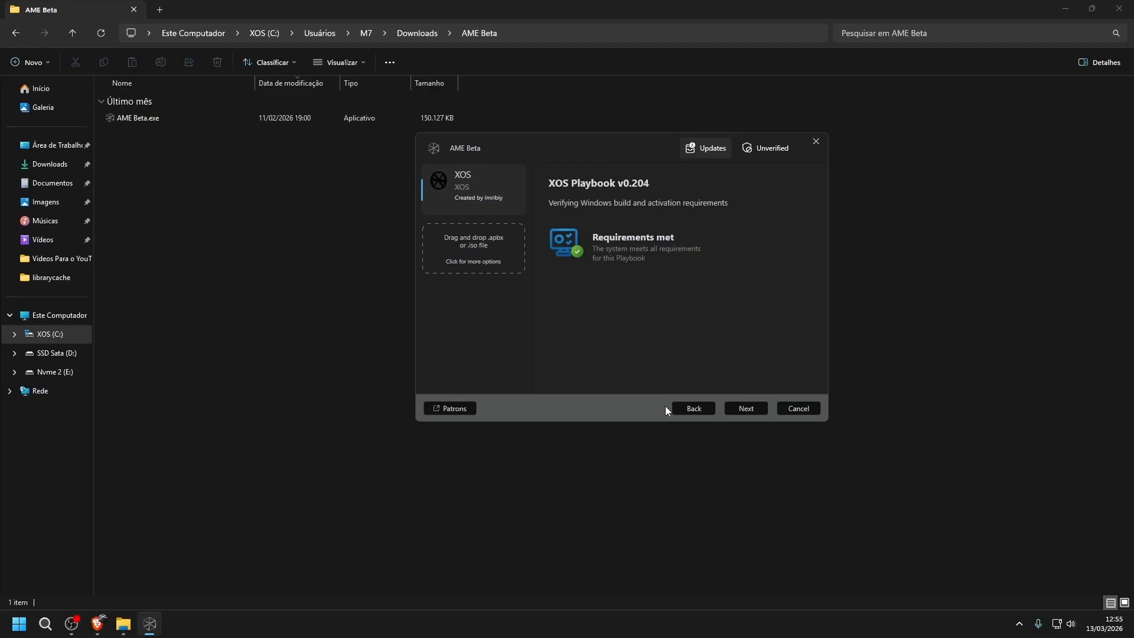
Acknowledge the AME license agreements and start applying the XOS playbook
click(746, 408)
scroll(767, 280, down, 3)
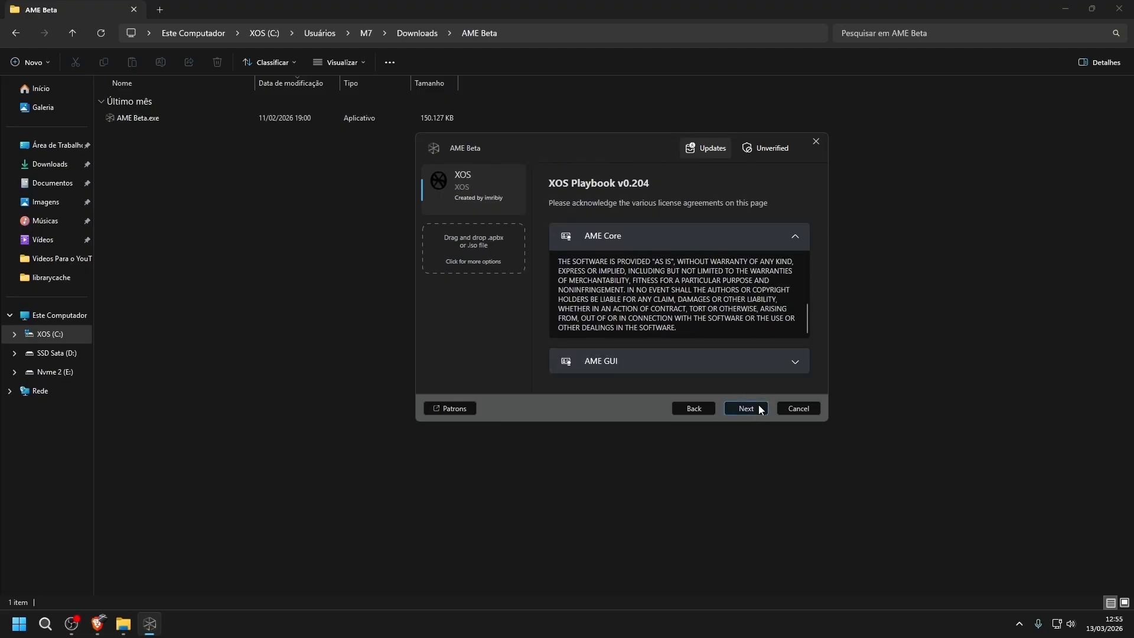
click(728, 408)
click(637, 316)
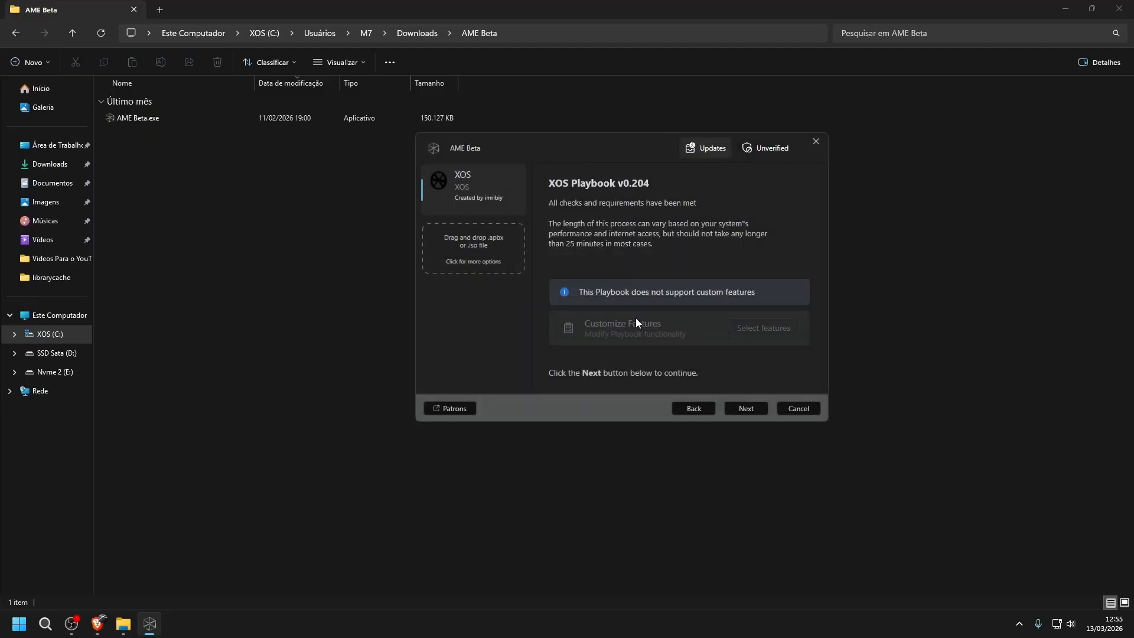
click(742, 409)
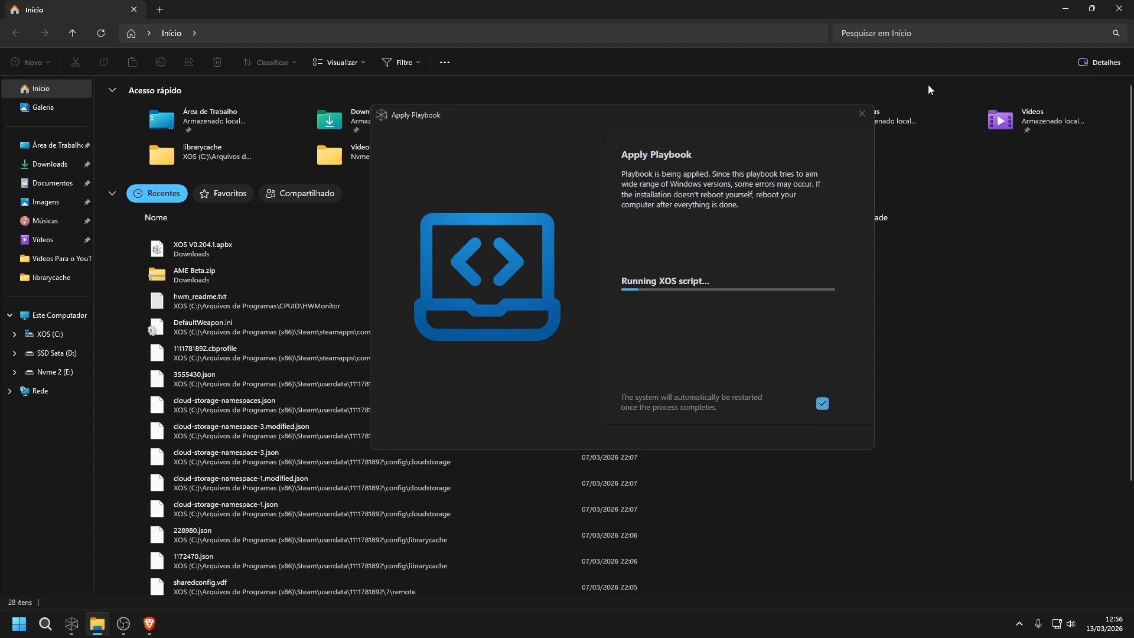
Minimize the browser and File Explorer windows behind the Apply Playbook window
drag(948, 8, 965, 59)
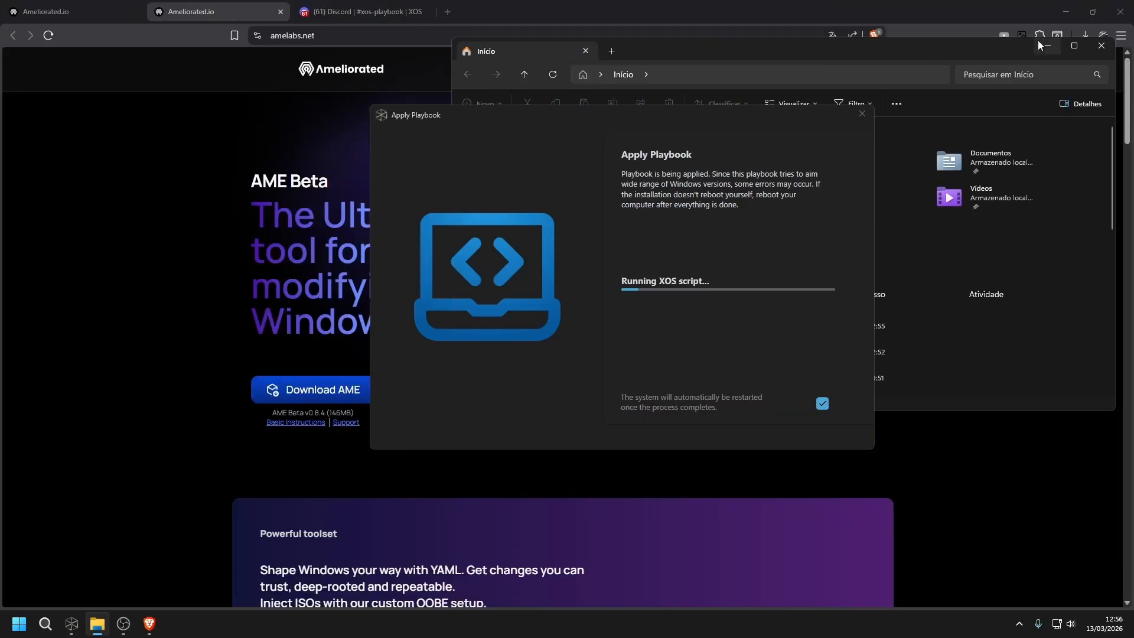
click(1066, 13)
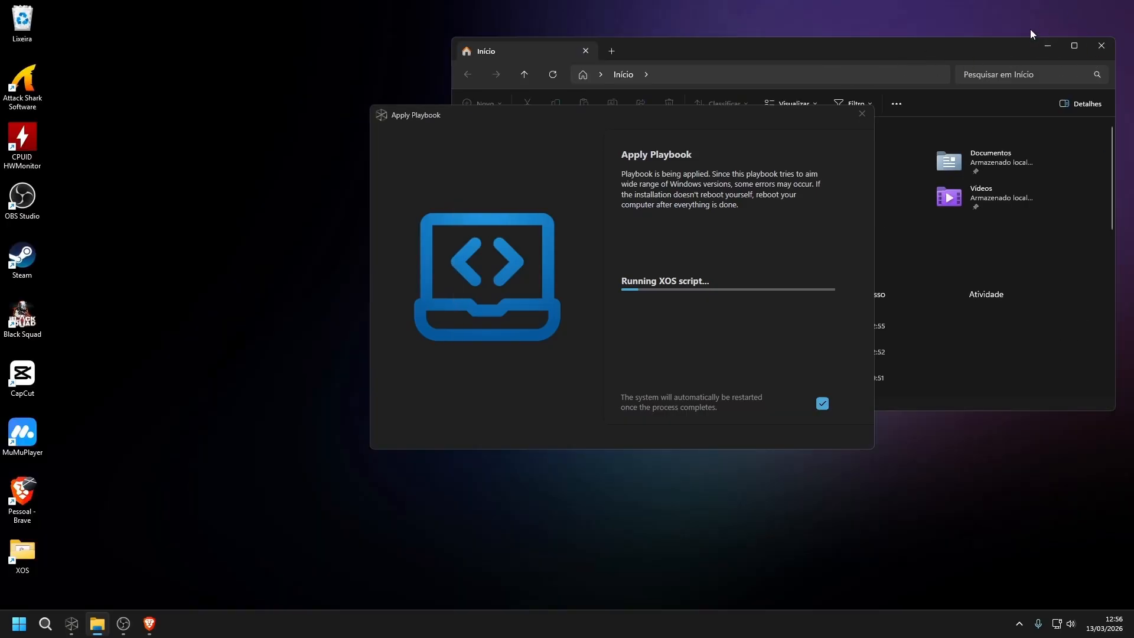
click(1048, 48)
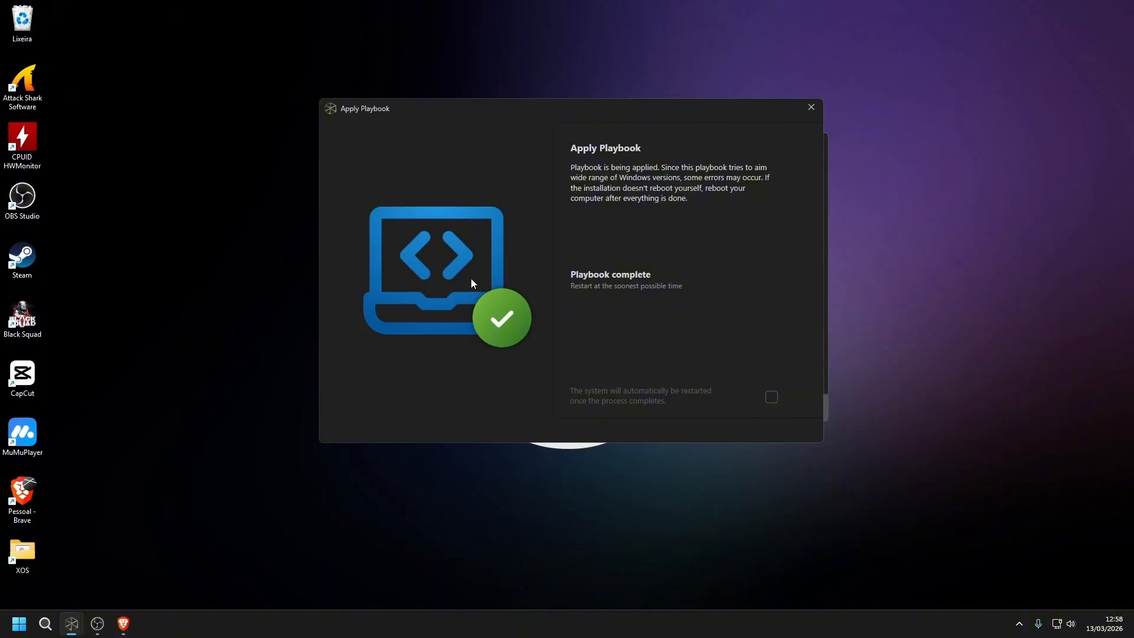
Close the Apply Playbook window and return to the desktop
click(812, 106)
click(19, 623)
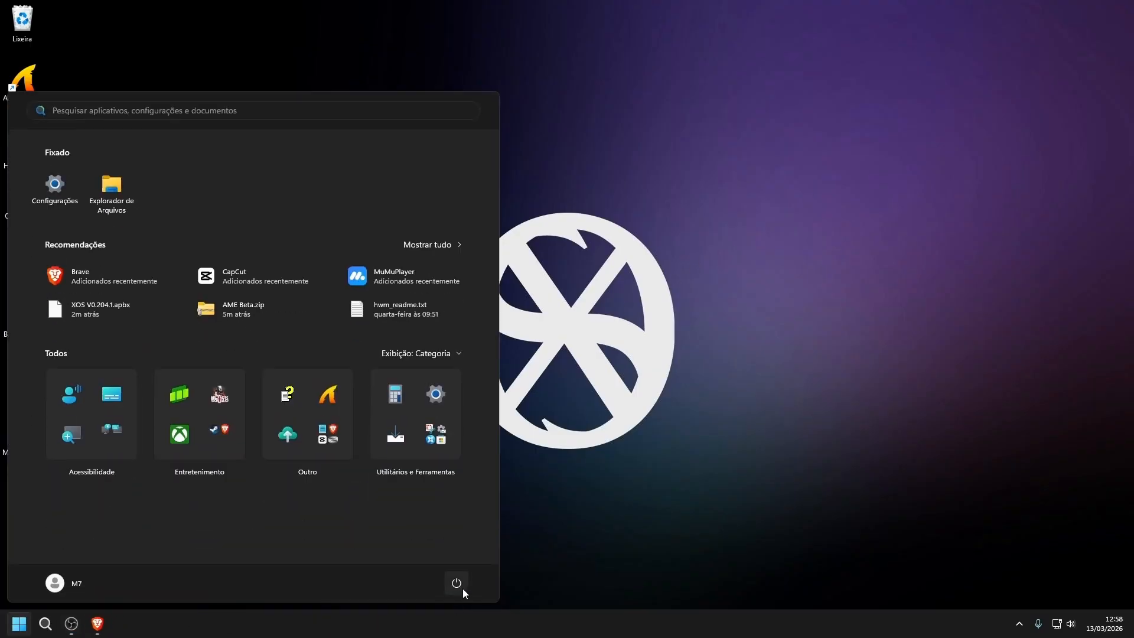
click(771, 353)
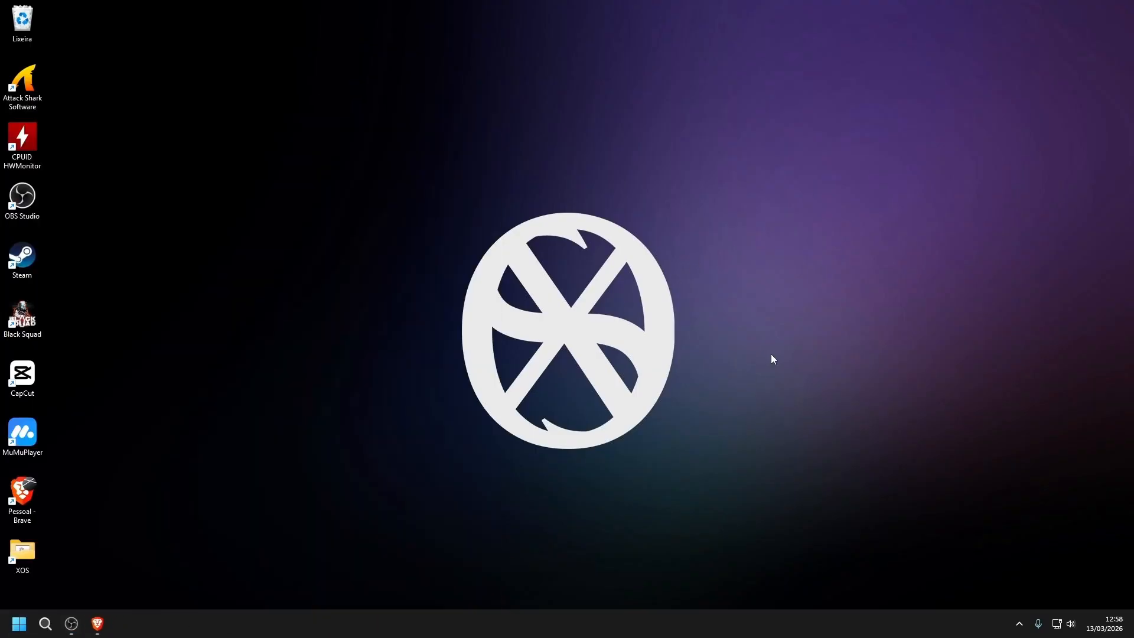